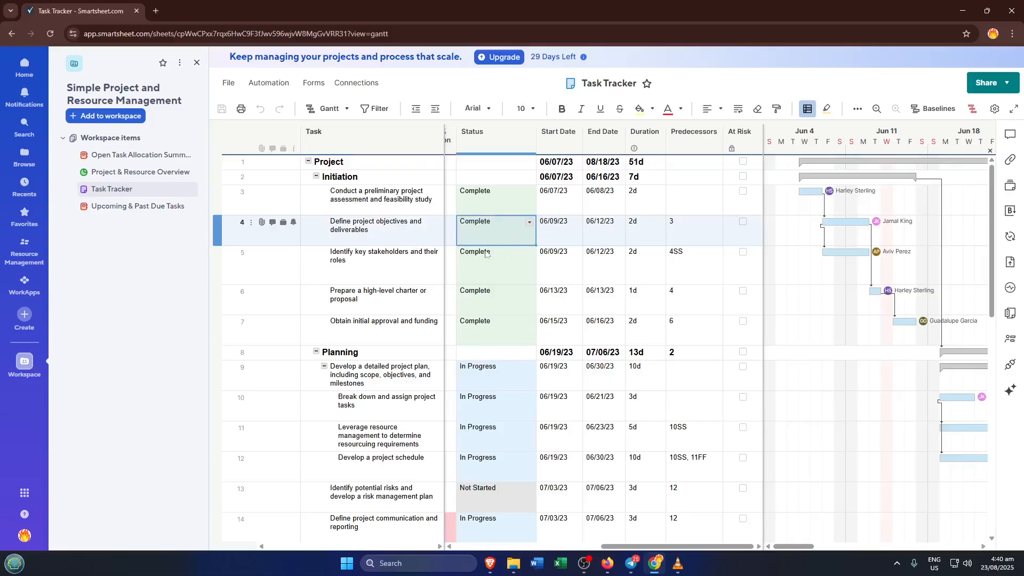
- Move the cell selection leftward from the Status column across to the Task column with the arrow keys
{"action": "key", "text": "Left"}
{"action": "key", "text": "Left"}
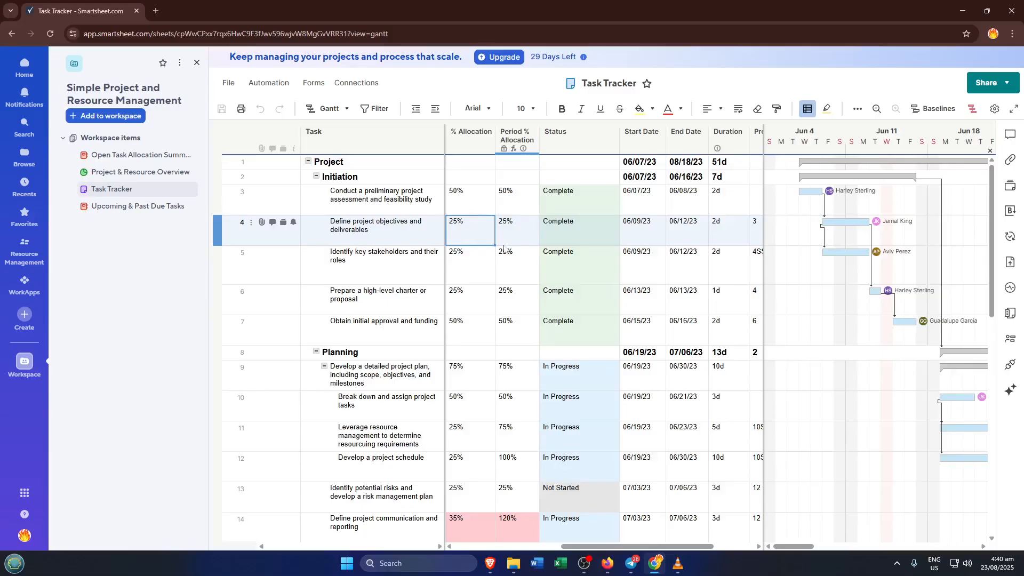
{"action": "key", "text": "Left"}
{"action": "key", "text": "Left"}
{"action": "key", "text": "Left"}
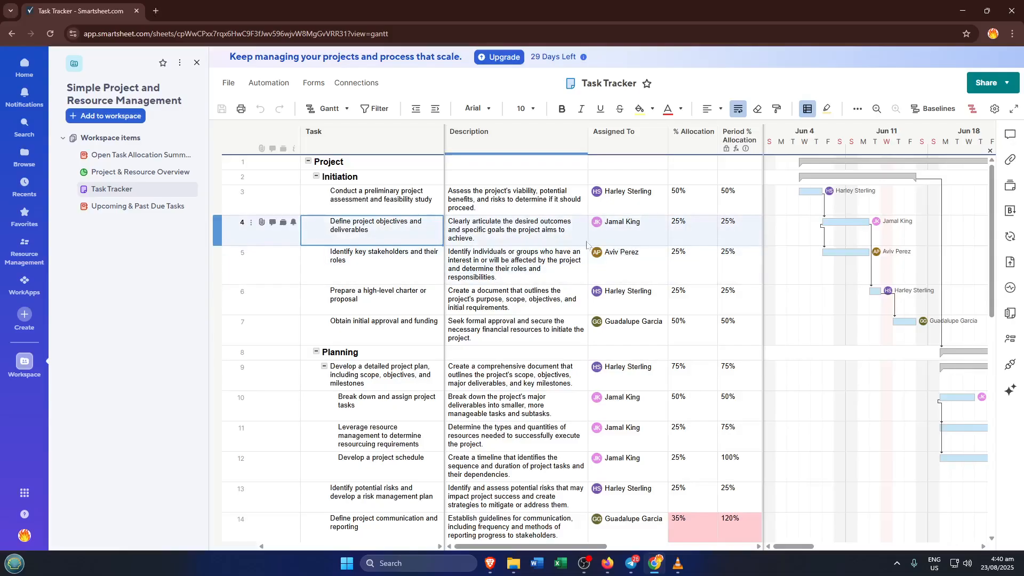
{"action": "key", "text": "Up"}
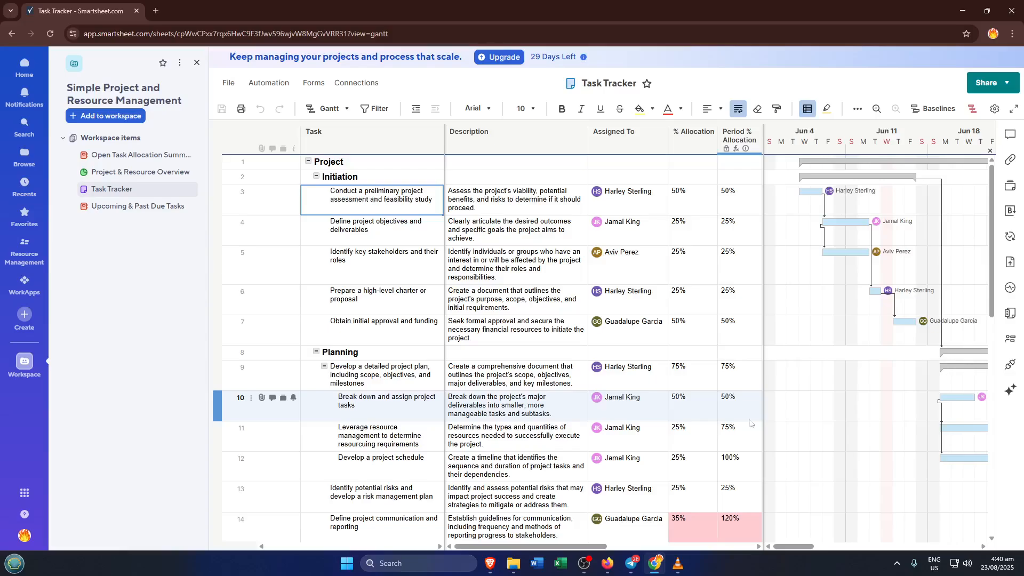
{"action": "key", "text": "Right"}
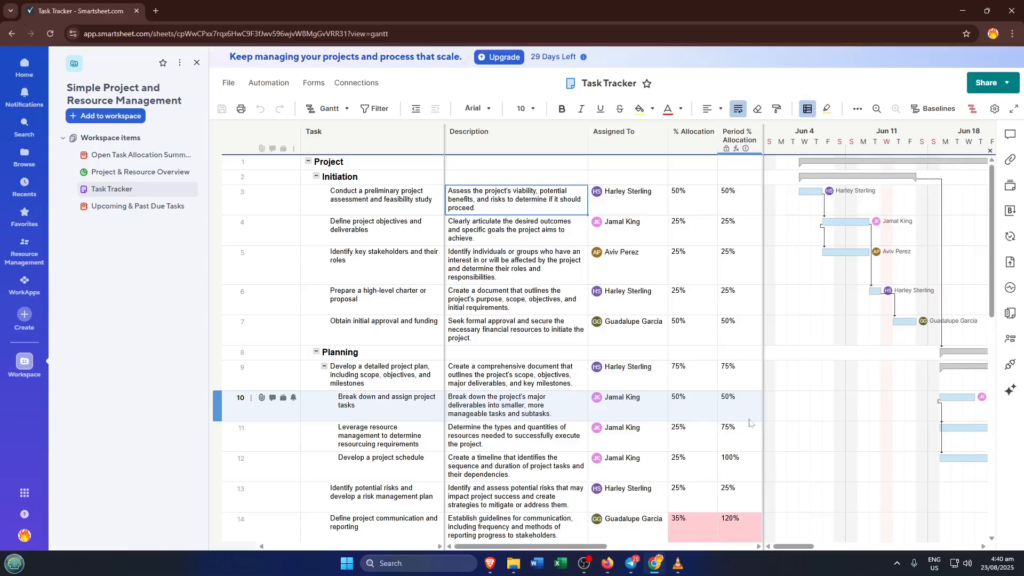
{"action": "key", "text": "Left"}
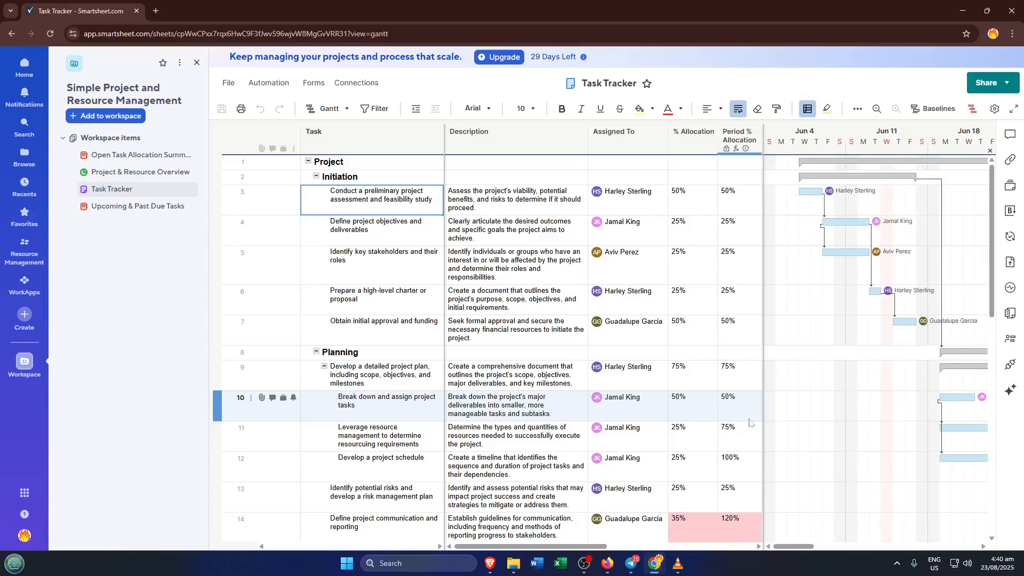
- Move the selection up and down through the task rows of the Task column, then over to Description
{"action": "key", "text": "Down"}
{"action": "key", "text": "Down"}
{"action": "key", "text": "Down"}
{"action": "key", "text": "Down"}
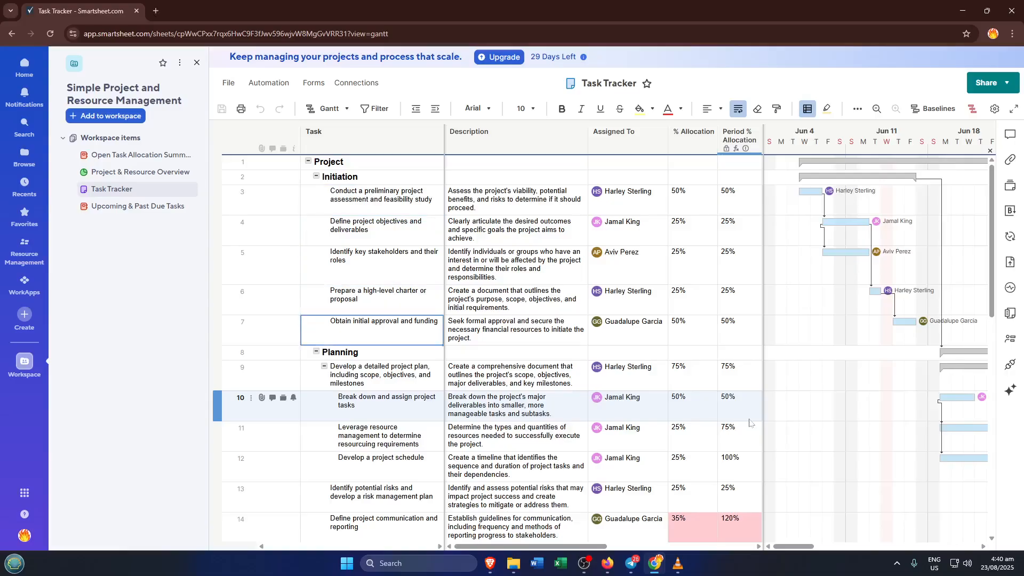
{"action": "key", "text": "Up"}
{"action": "key", "text": "Up"}
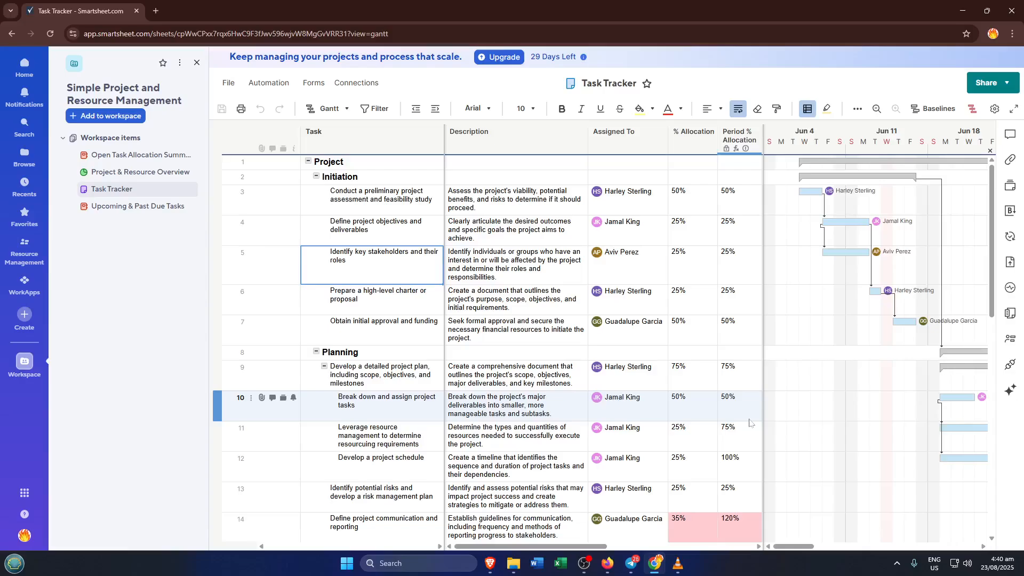
{"action": "key", "text": "Down"}
{"action": "key", "text": "Down"}
{"action": "key", "text": "Down"}
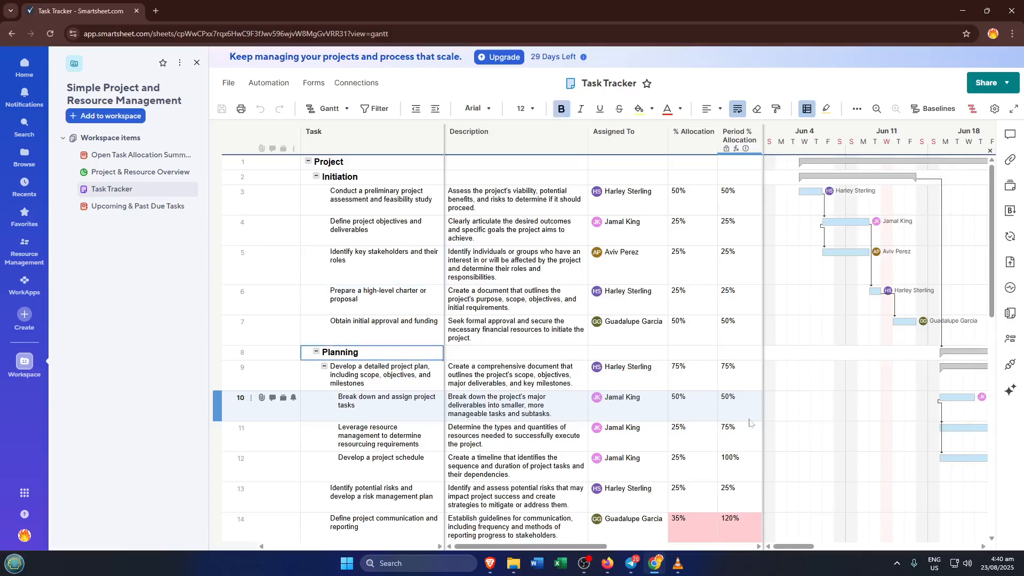
{"action": "key", "text": "Down"}
{"action": "key", "text": "Down"}
{"action": "key", "text": "Down"}
{"action": "key", "text": "Down"}
{"action": "key", "text": "Down"}
{"action": "key", "text": "Down"}
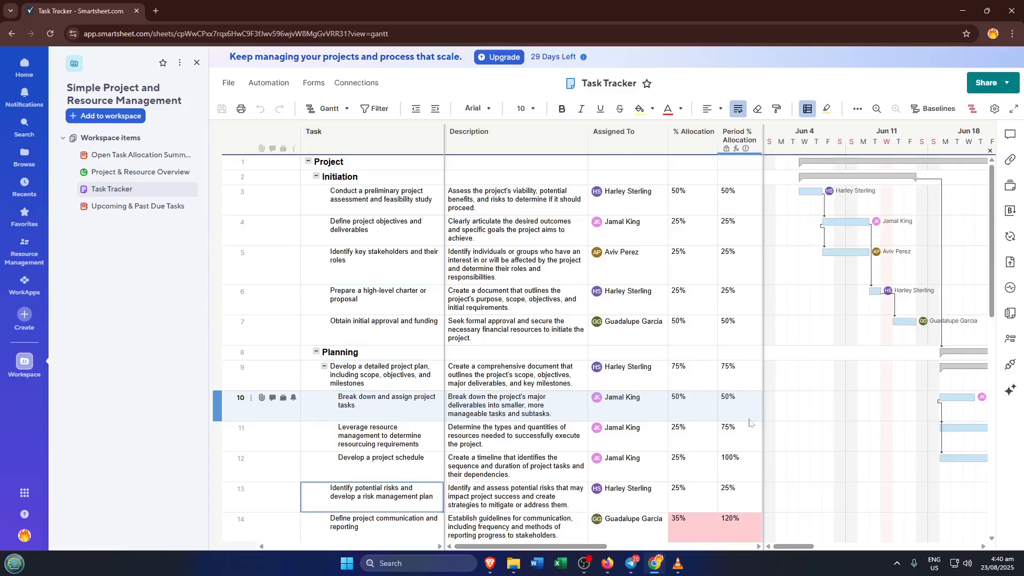
{"action": "key", "text": "Up"}
{"action": "key", "text": "Up"}
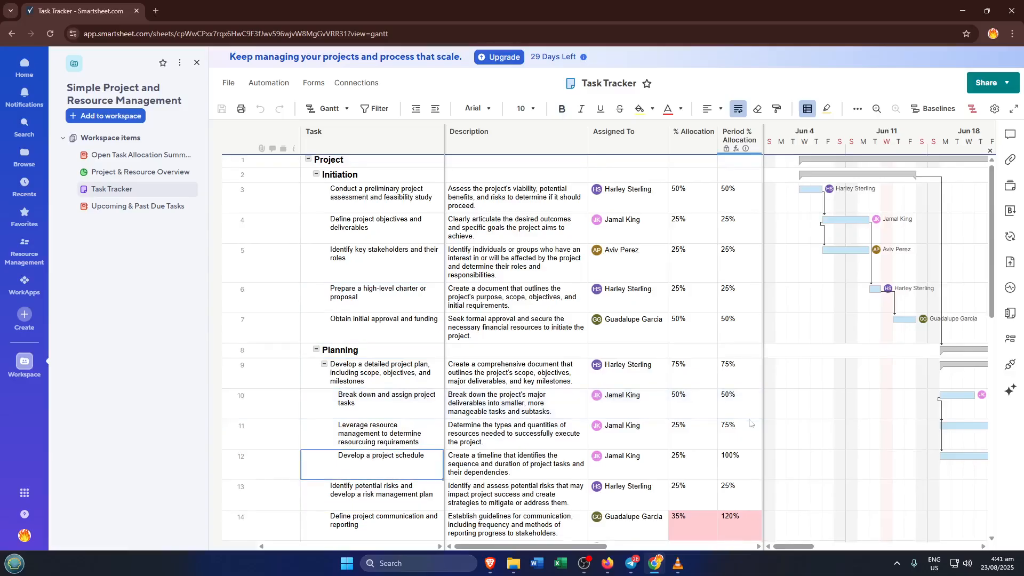
{"action": "key", "text": "Up"}
{"action": "key", "text": "Down"}
{"action": "key", "text": "Down"}
{"action": "key", "text": "Down"}
{"action": "key", "text": "Up"}
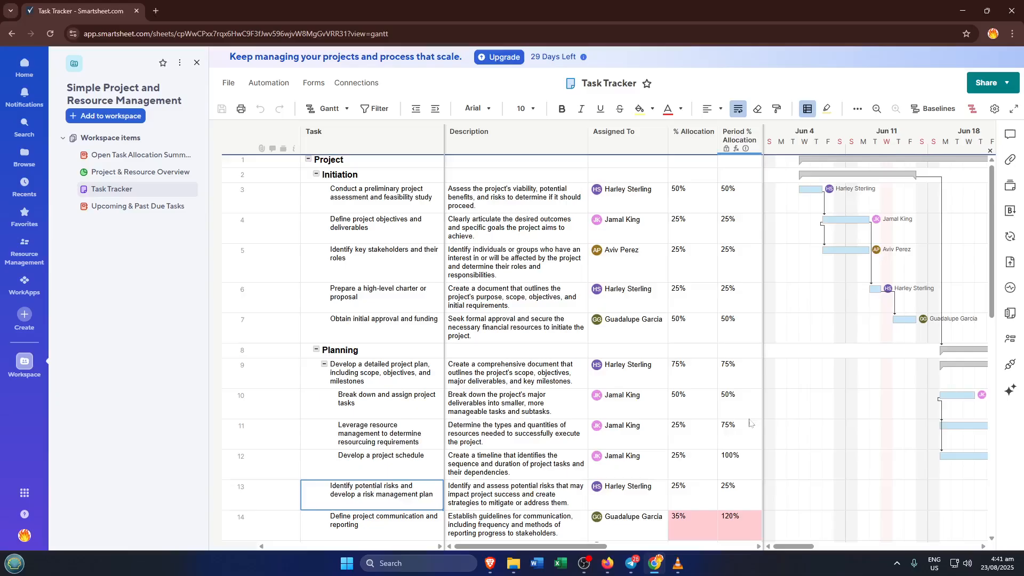
{"action": "key", "text": "Up"}
{"action": "key", "text": "Right"}
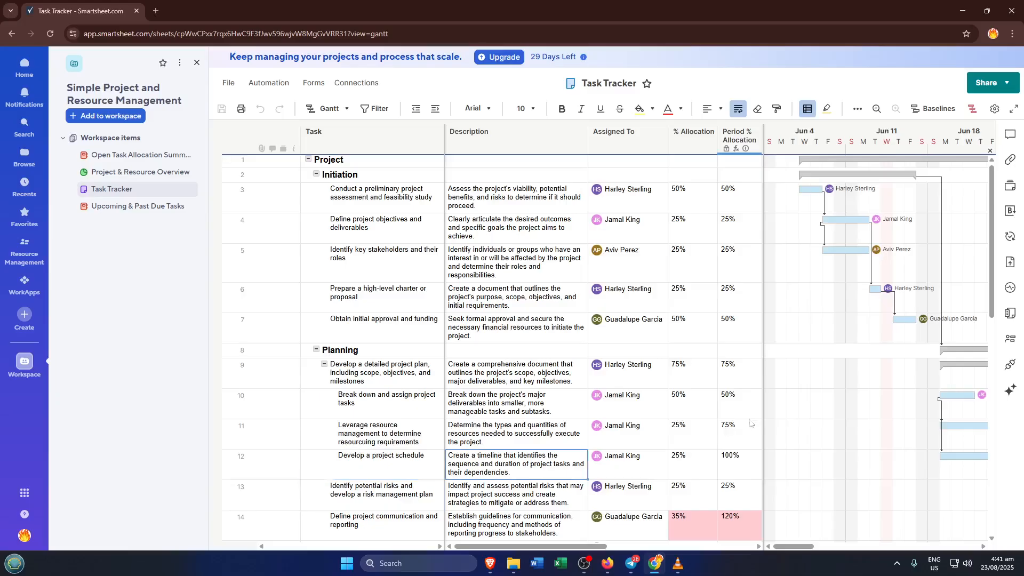
- Step through Description cells, then right across Assigned To, % Allocation and Period % Allocation to inspect its formula
{"action": "key", "text": "Up"}
{"action": "key", "text": "Up"}
{"action": "key", "text": "Up"}
{"action": "key", "text": "Up"}
{"action": "key", "text": "Up"}
{"action": "key", "text": "Up"}
{"action": "key", "text": "Up"}
{"action": "key", "text": "Up"}
{"action": "key", "text": "Up"}
{"action": "key", "text": "Up"}
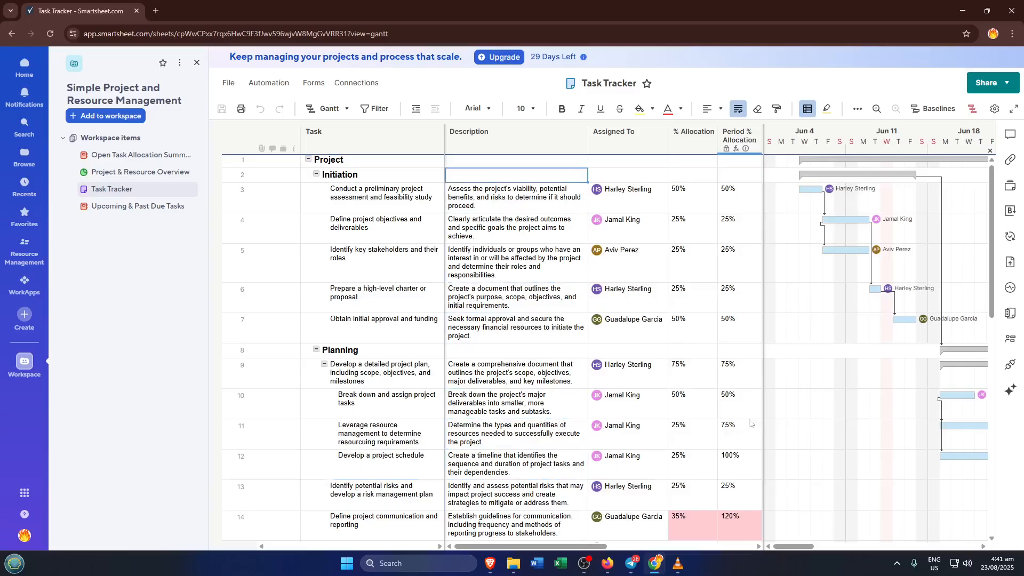
{"action": "key", "text": "Up"}
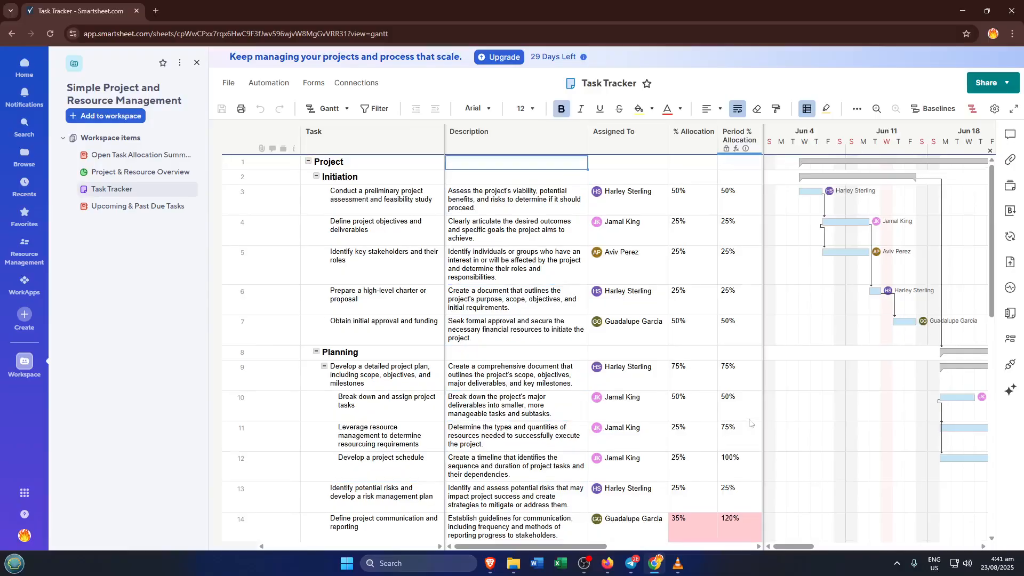
{"action": "key", "text": "Down"}
{"action": "key", "text": "Down"}
{"action": "key", "text": "Down"}
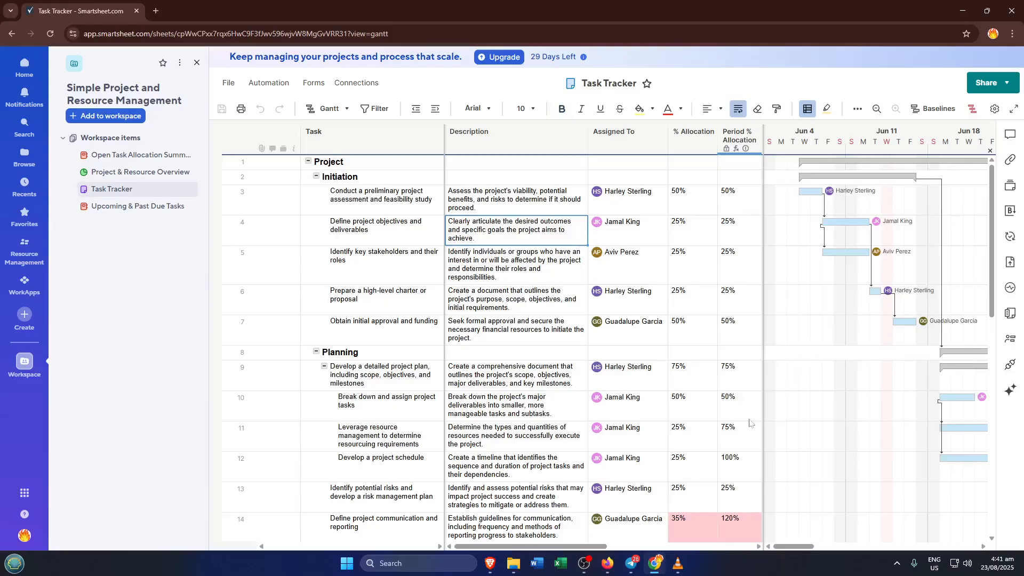
{"action": "key", "text": "Down"}
{"action": "key", "text": "Down"}
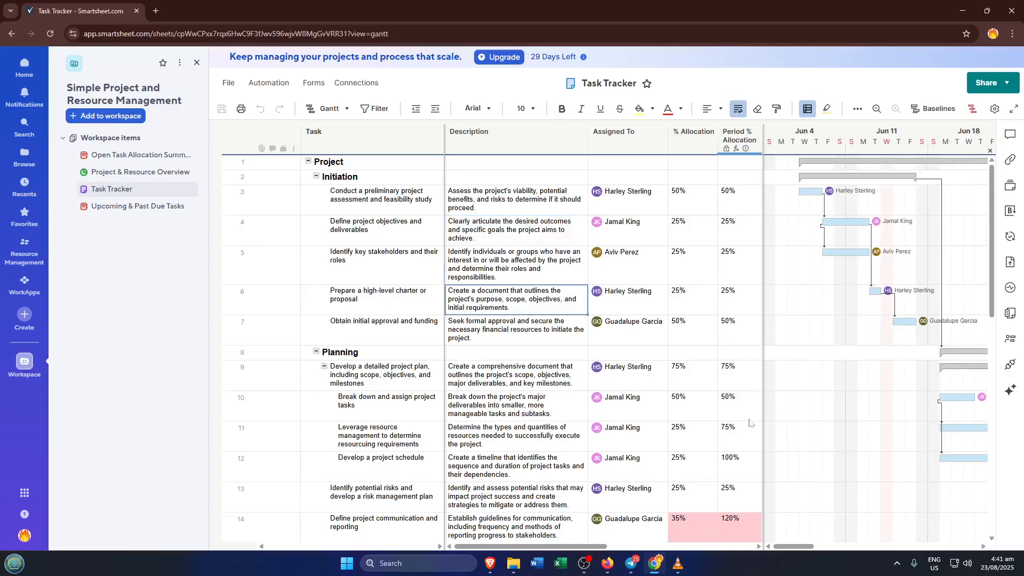
{"action": "key", "text": "Right"}
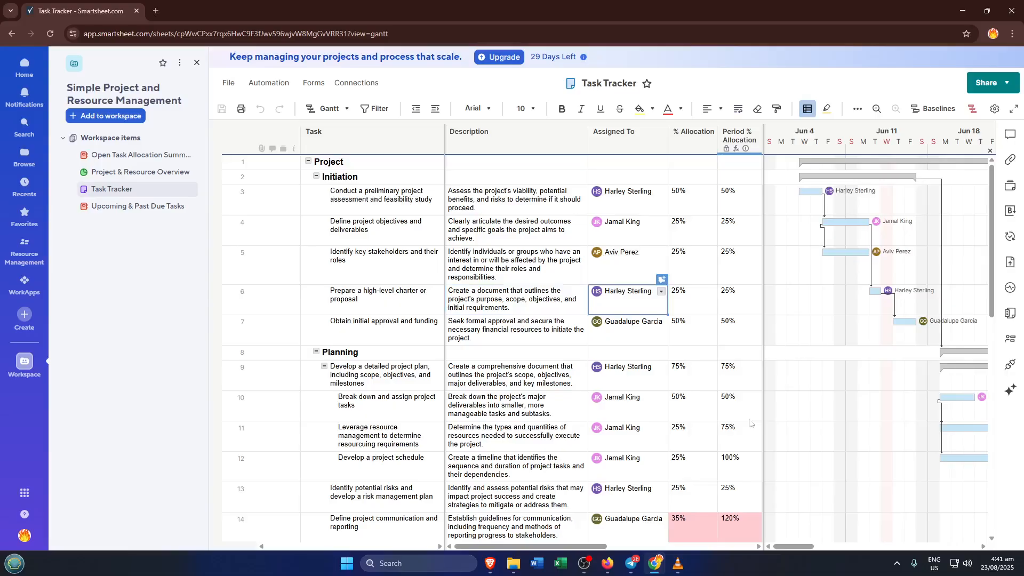
{"action": "key", "text": "Right"}
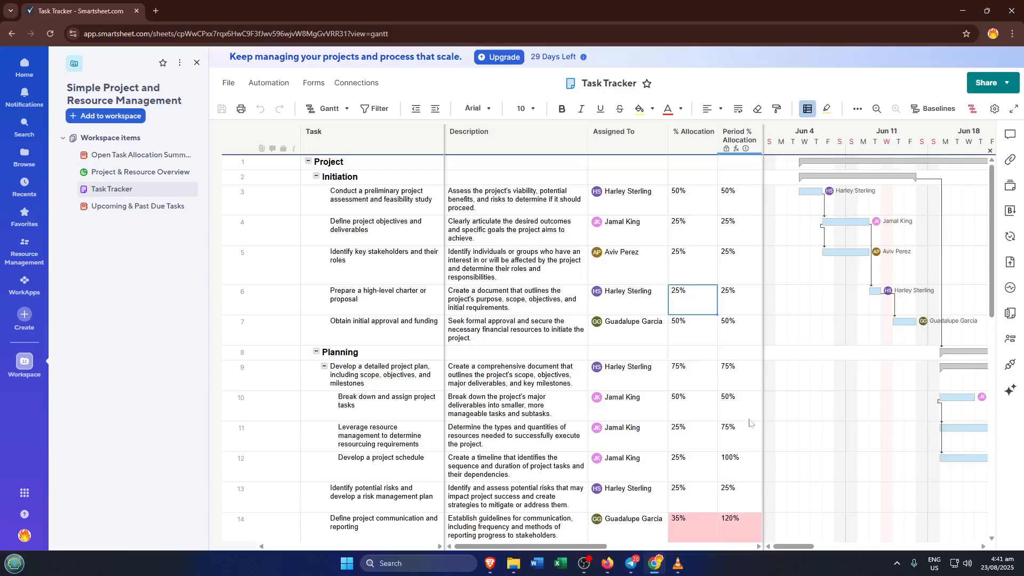
{"action": "key", "text": "Right"}
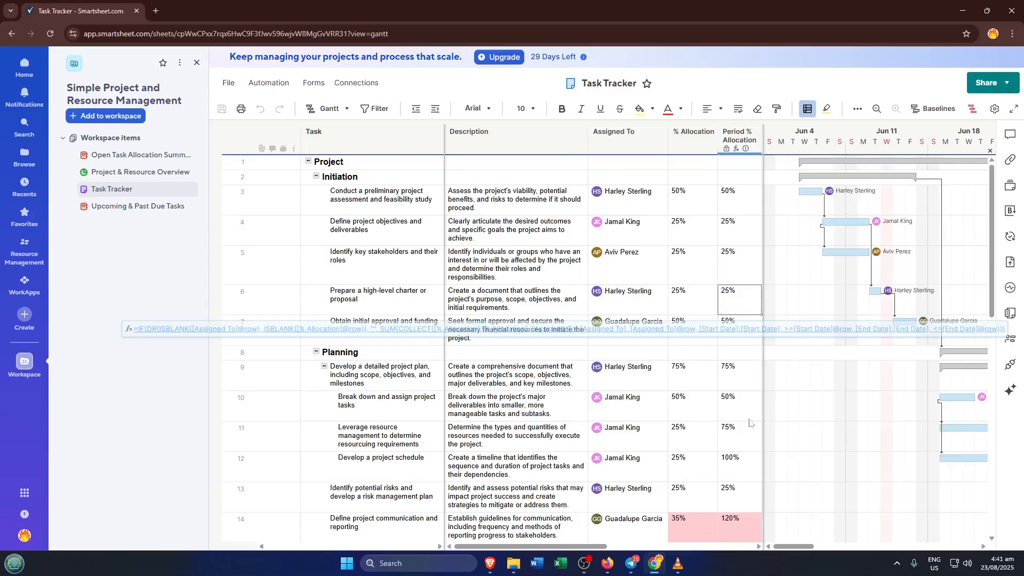
{"action": "key", "text": "Up"}
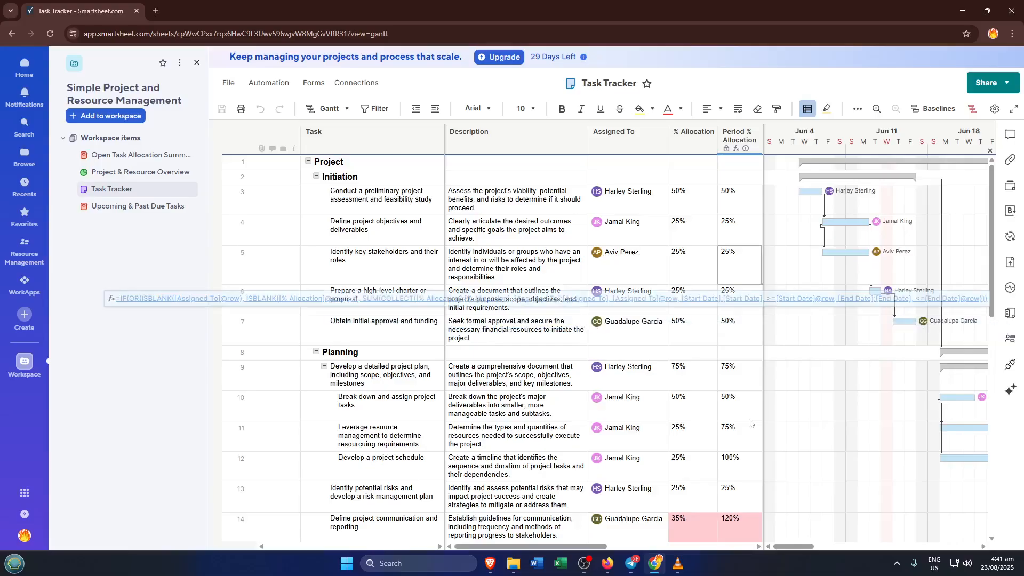
{"action": "key", "text": "Down"}
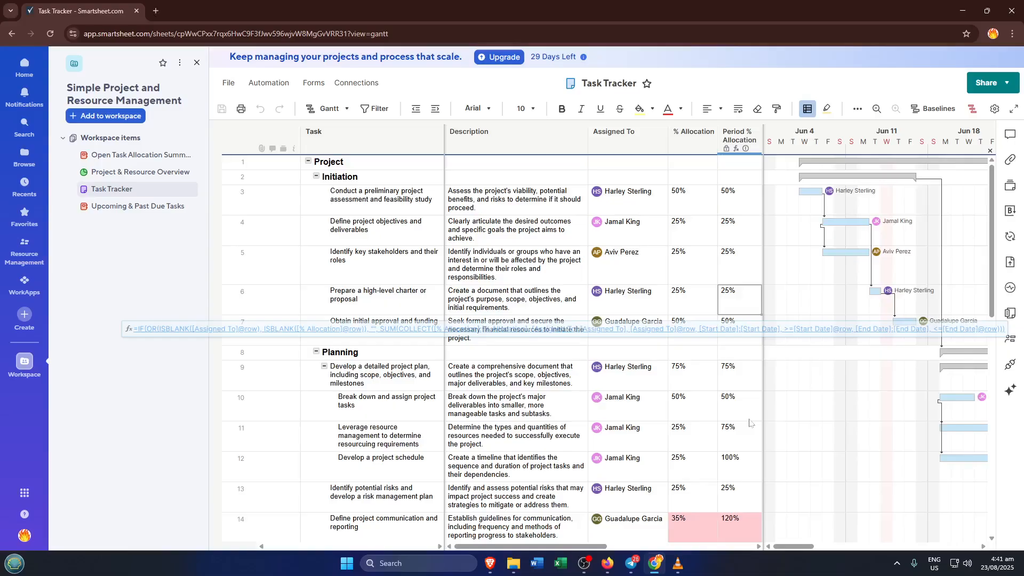
- Tab across to Status, Start Date and End Date cells, moving between Planning rows and onward to Duration
{"action": "key", "text": "Tab"}
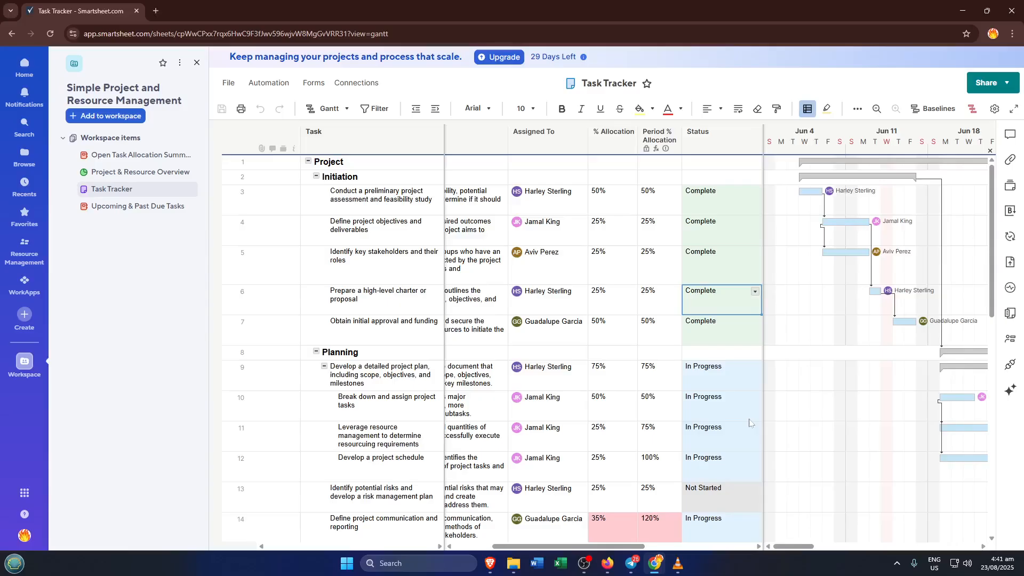
{"action": "key", "text": "Down"}
{"action": "key", "text": "Down"}
{"action": "key", "text": "Down"}
{"action": "key", "text": "Down"}
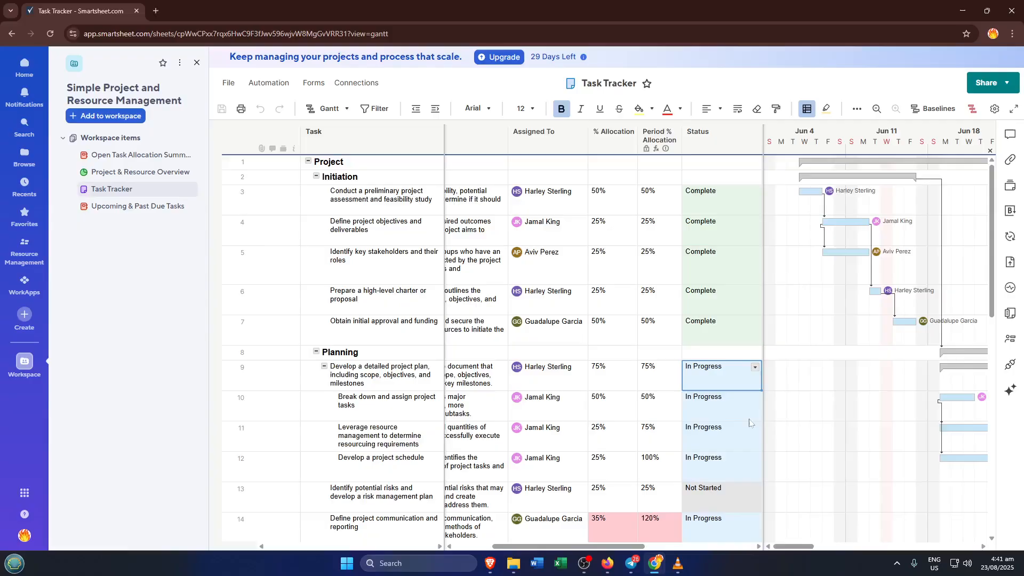
{"action": "key", "text": "Down"}
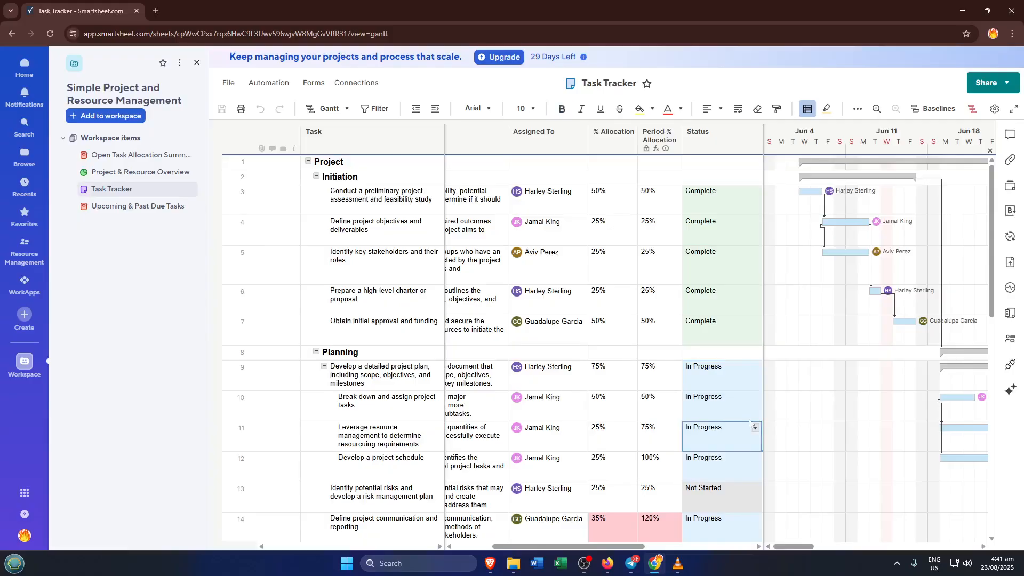
{"action": "key", "text": "Up"}
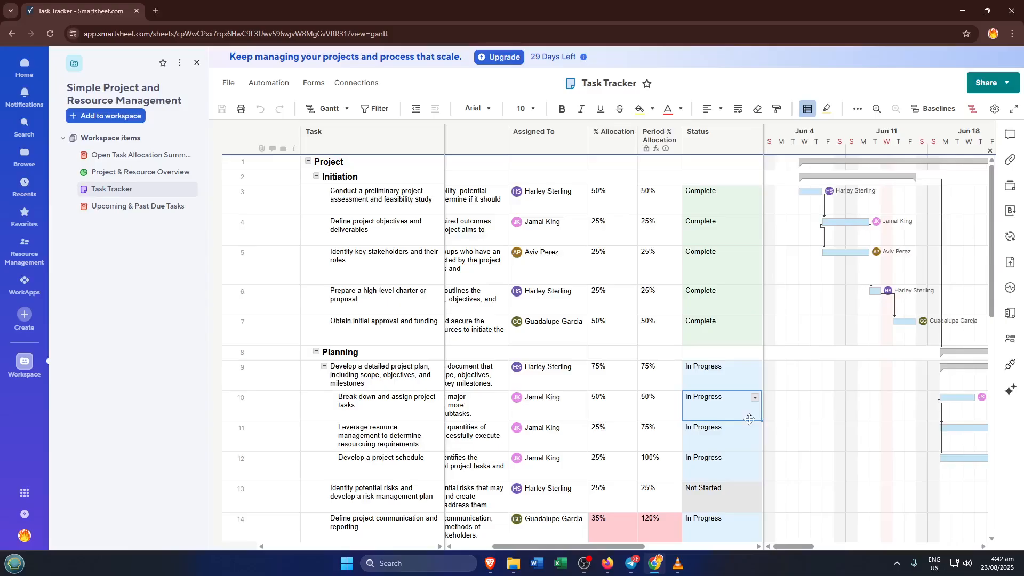
{"action": "key", "text": "Tab"}
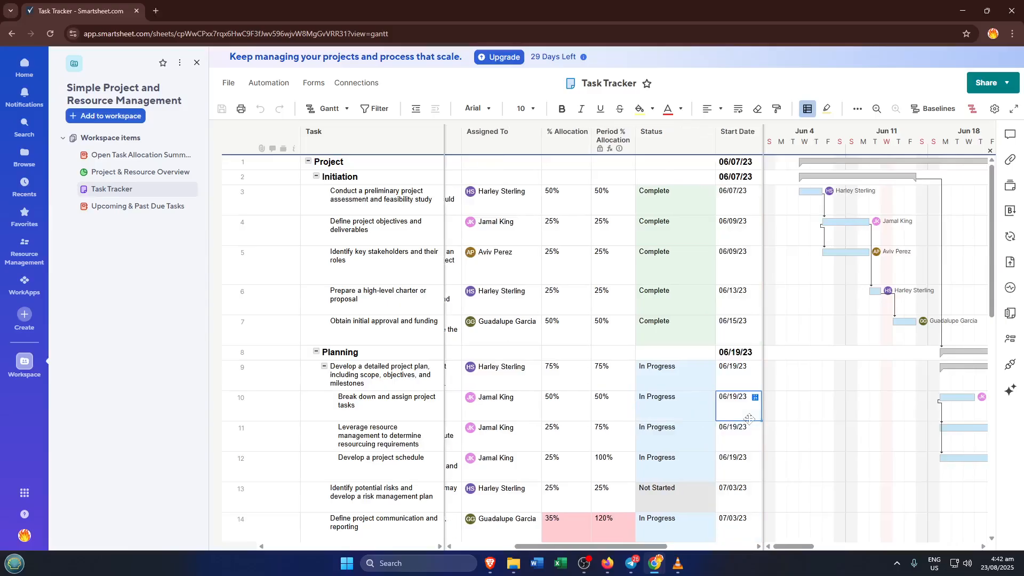
{"action": "key", "text": "Tab"}
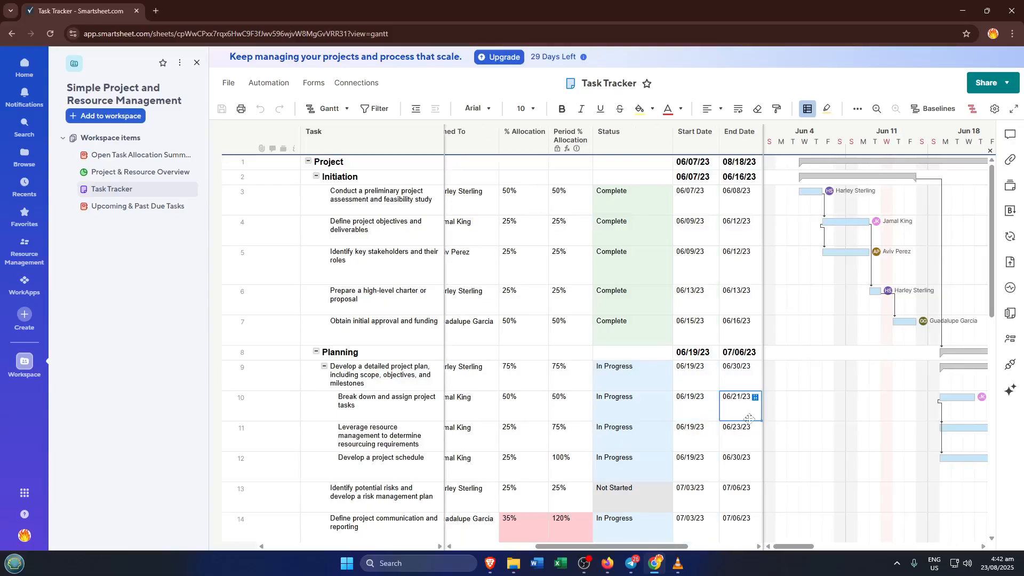
{"action": "key", "text": "shift+Tab"}
{"action": "key", "text": "Up"}
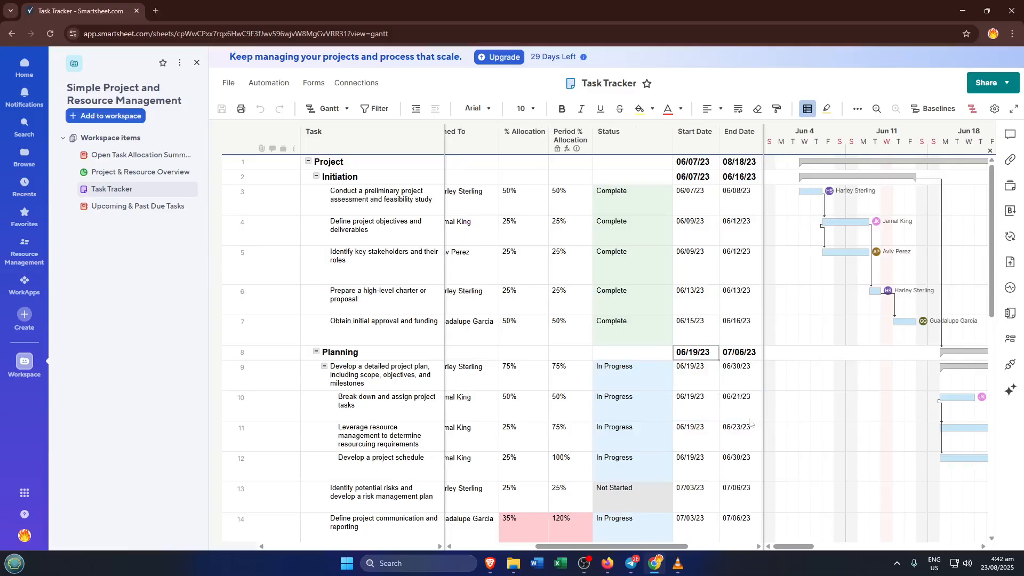
{"action": "key", "text": "Right"}
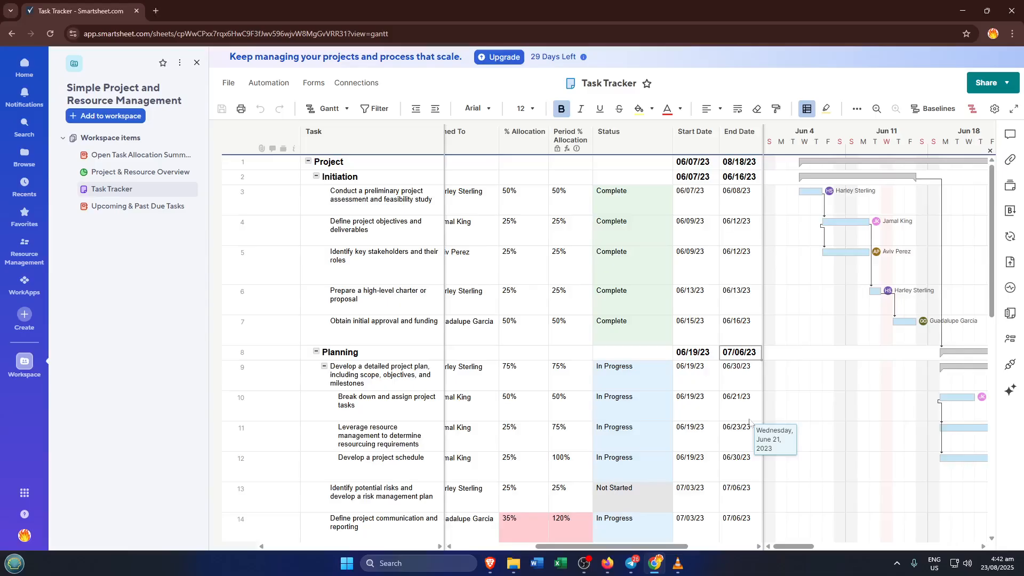
{"action": "key", "text": "Right"}
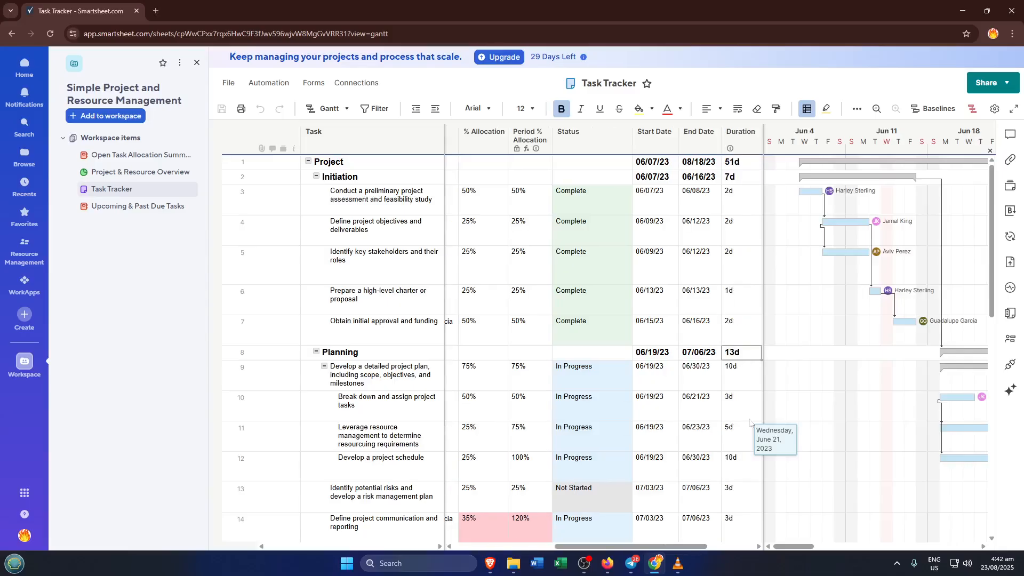